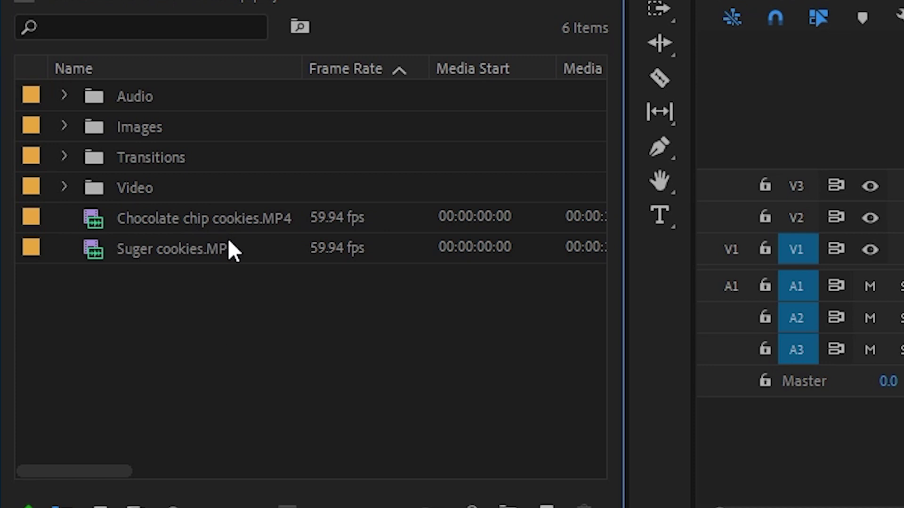
Step: Relabel the Chocolate chip cookies.MP4 and Suger cookies.MP4 clips with the green Caribbean colour
{"action": "left_click", "coordinate": [175, 220]}
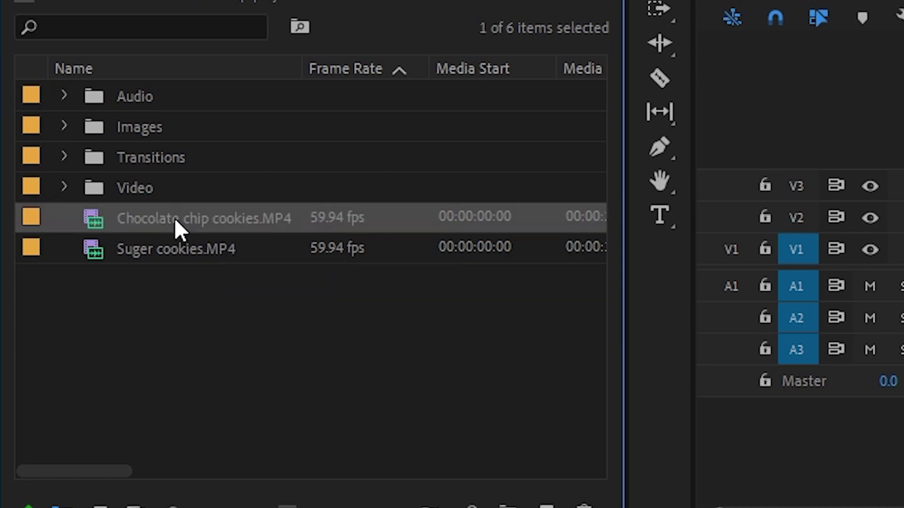
{"action": "left_click", "coordinate": [173, 249], "text": "shift"}
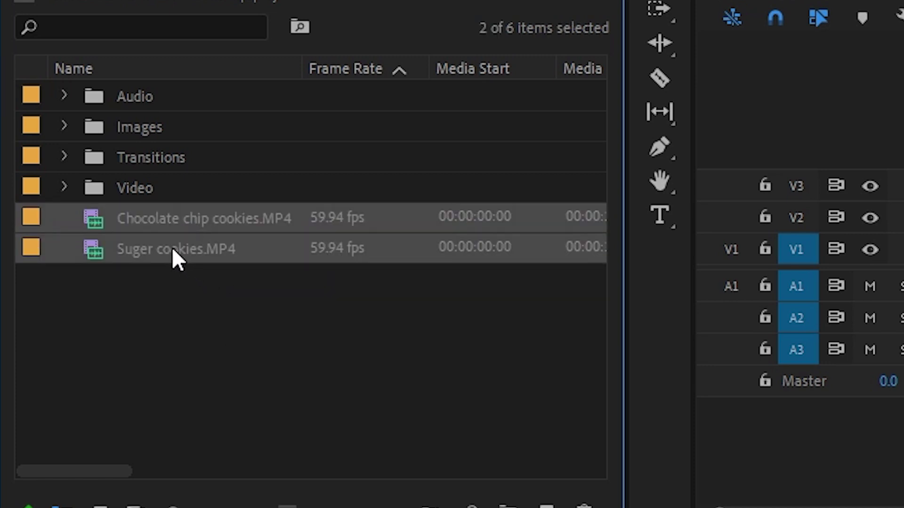
{"action": "right_click", "coordinate": [182, 225]}
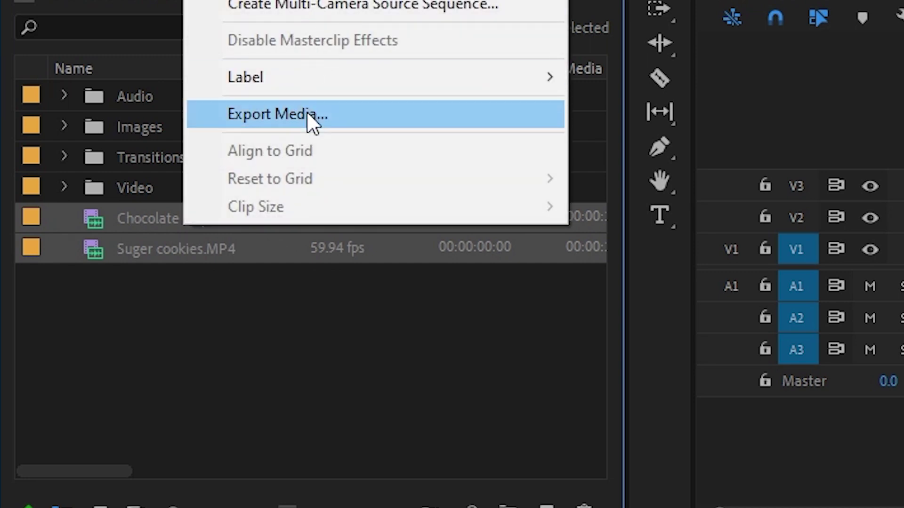
{"action": "mouse_move", "coordinate": [302, 81]}
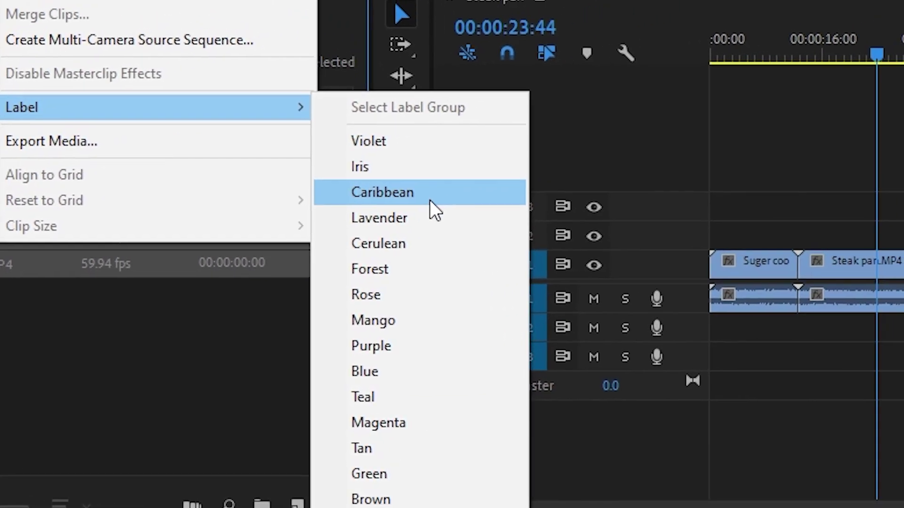
{"action": "left_click", "coordinate": [414, 193]}
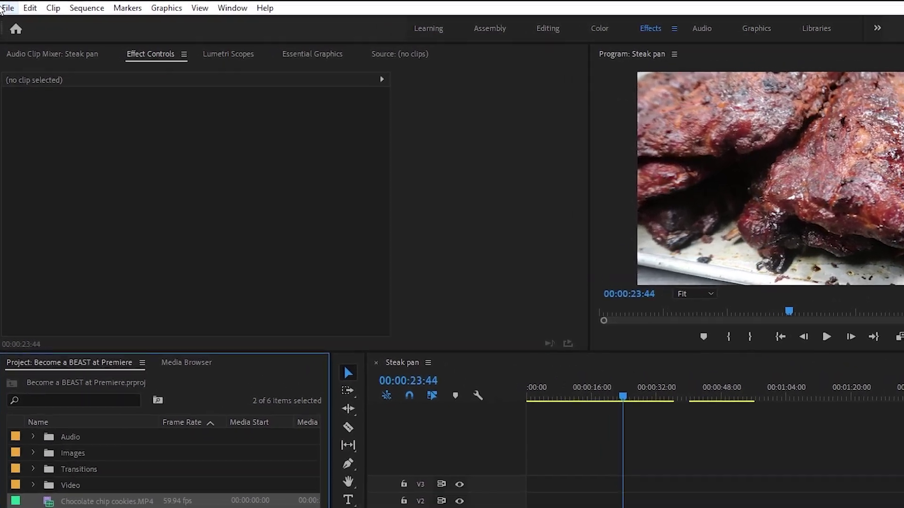
Step: Turn on 'Display the project item name and label color for all instances' in Project Settings > General
{"action": "left_click", "coordinate": [5, 8]}
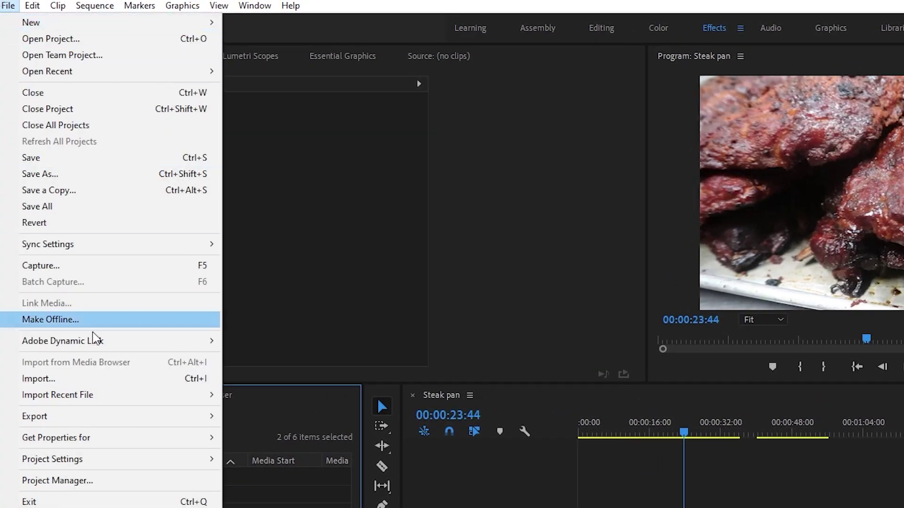
{"action": "mouse_move", "coordinate": [86, 465]}
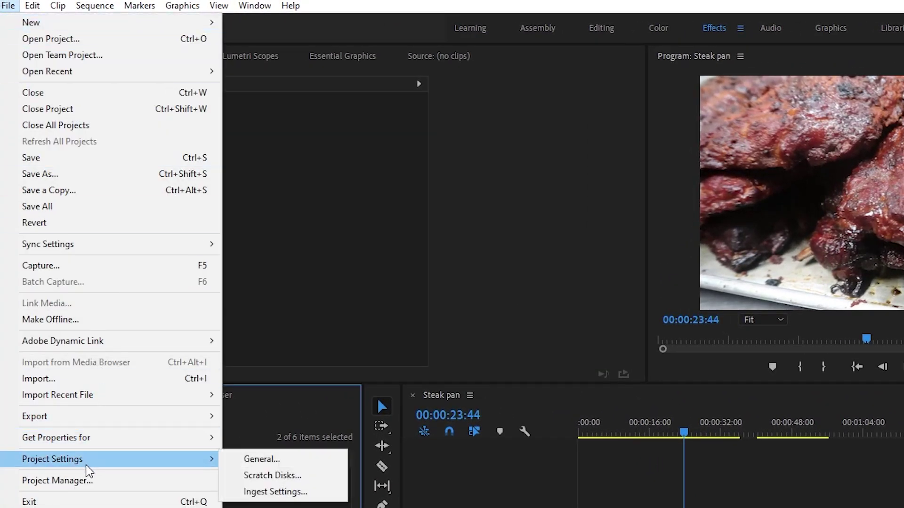
{"action": "left_click", "coordinate": [276, 461]}
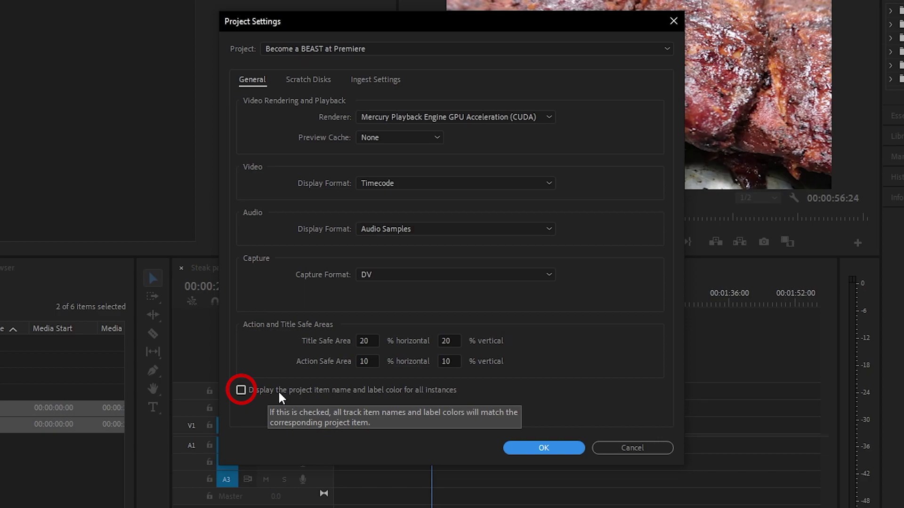
{"action": "left_click", "coordinate": [280, 390]}
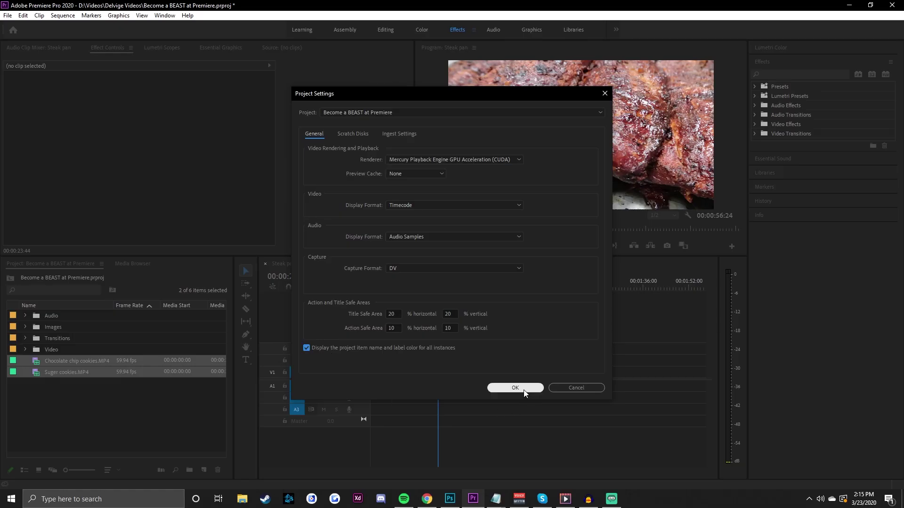
{"action": "left_click", "coordinate": [523, 390]}
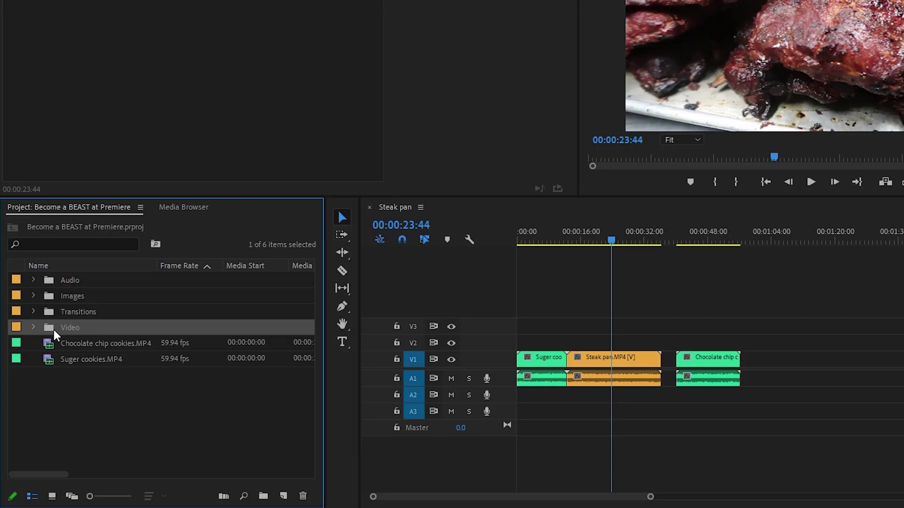
Step: In the Video bin, label the Steak pan sequence and Steak pan.MP4 clip Rose
{"action": "left_click", "coordinate": [33, 327]}
{"action": "left_click", "coordinate": [103, 343]}
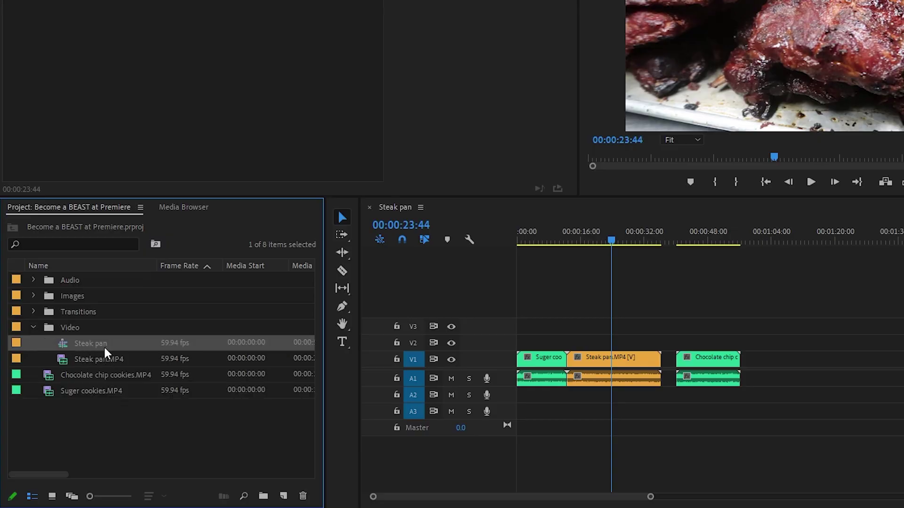
{"action": "left_click", "coordinate": [106, 353], "text": "shift"}
{"action": "right_click", "coordinate": [106, 358]}
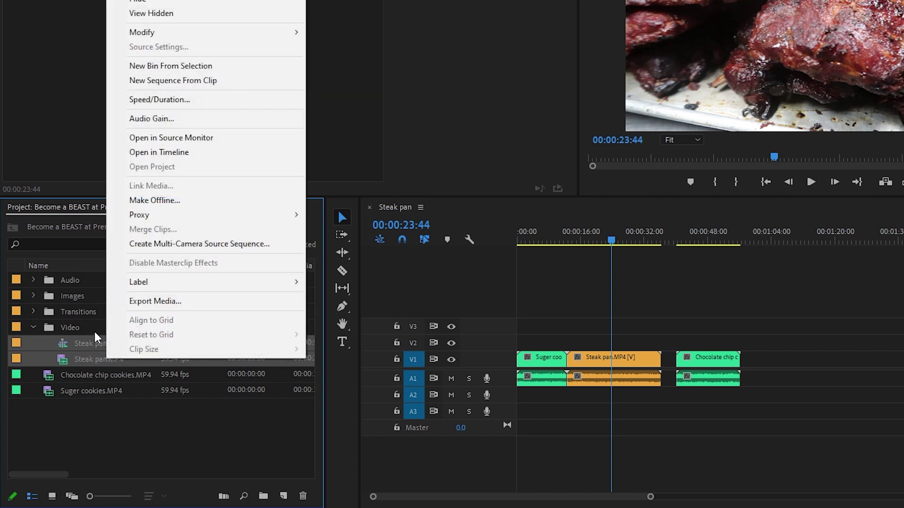
{"action": "mouse_move", "coordinate": [150, 287]}
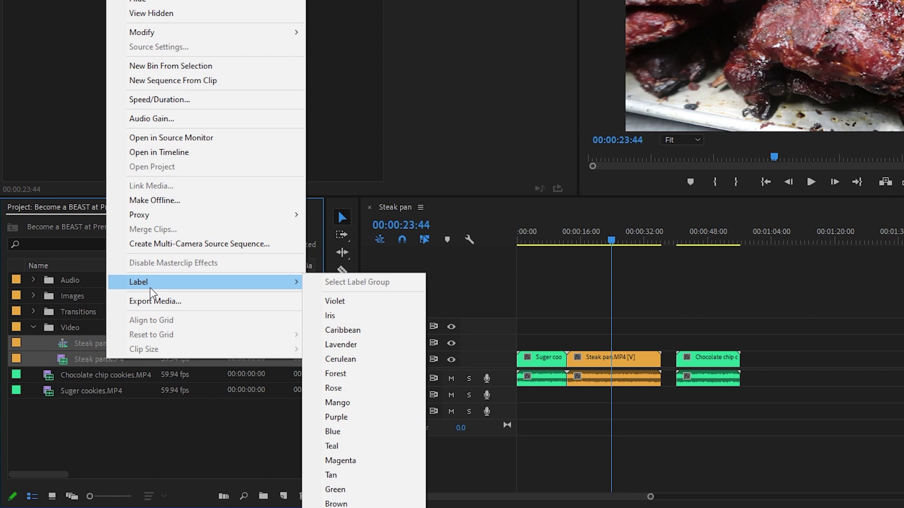
{"action": "left_click", "coordinate": [357, 389]}
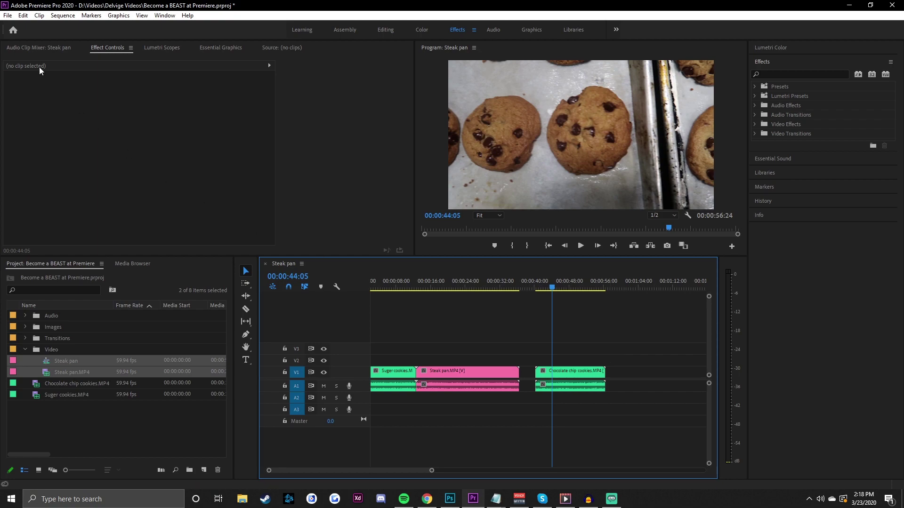
Step: Set Timeline Playback Auto-Scrolling to Smooth Scroll in the Timeline preferences
{"action": "left_click", "coordinate": [23, 15]}
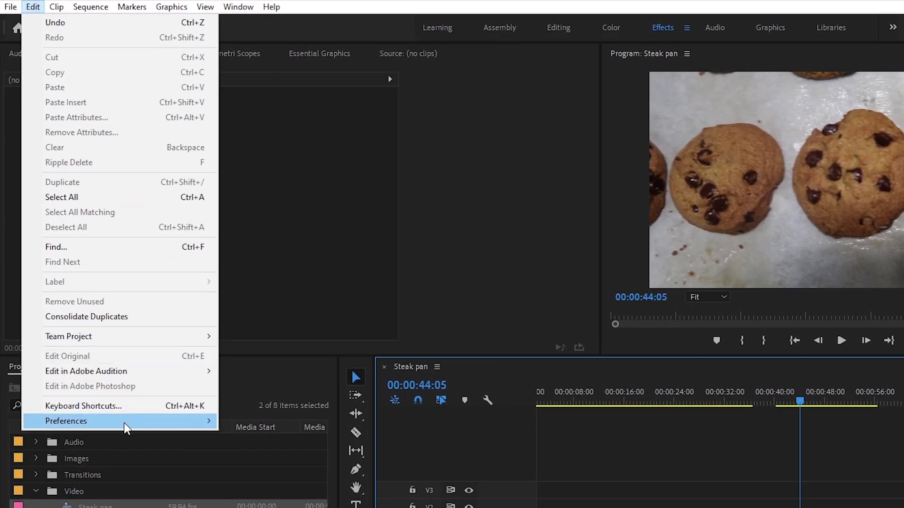
{"action": "mouse_move", "coordinate": [123, 422]}
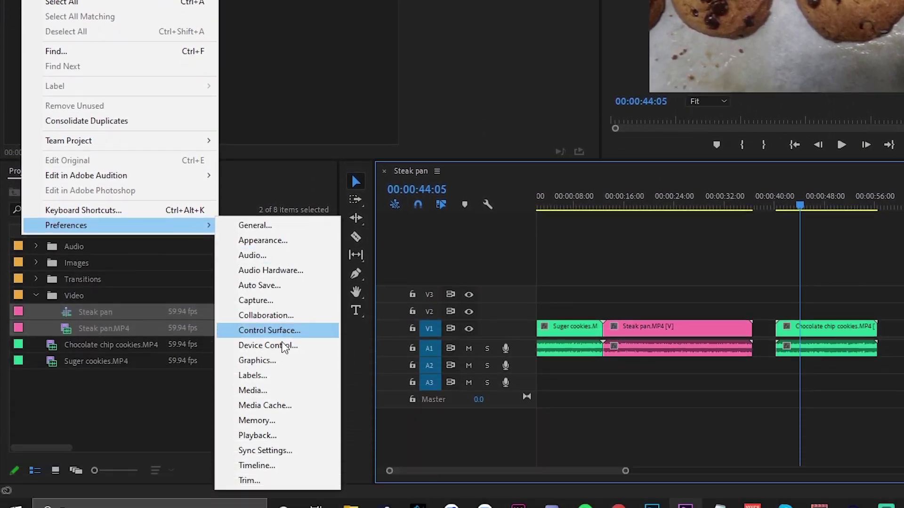
{"action": "left_click", "coordinate": [275, 464]}
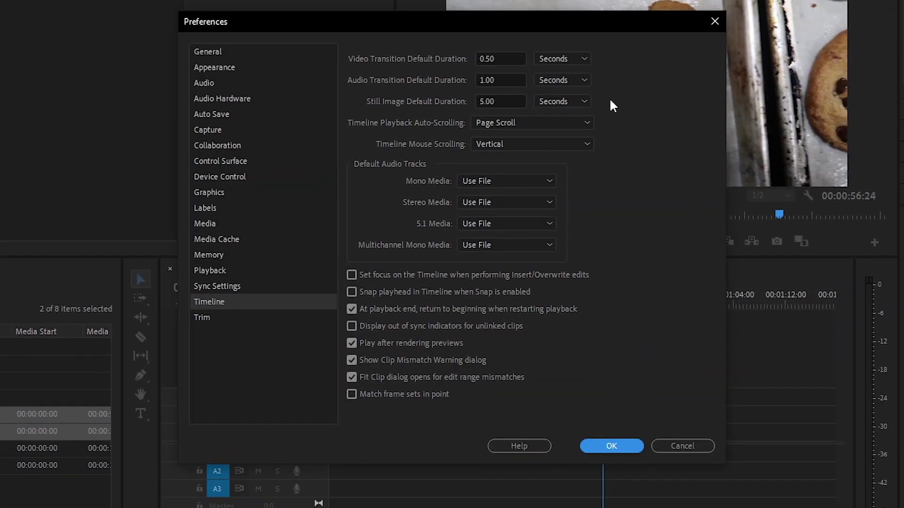
{"action": "left_click", "coordinate": [582, 128]}
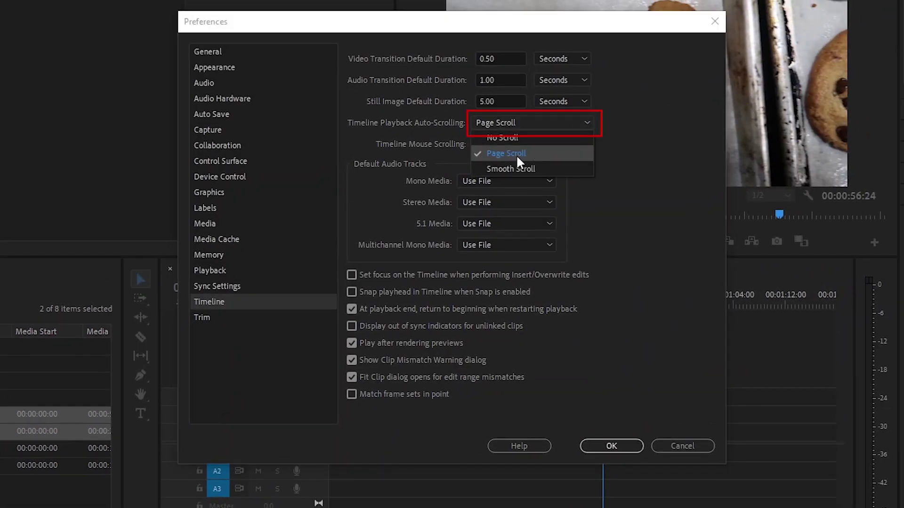
{"action": "left_click", "coordinate": [530, 169]}
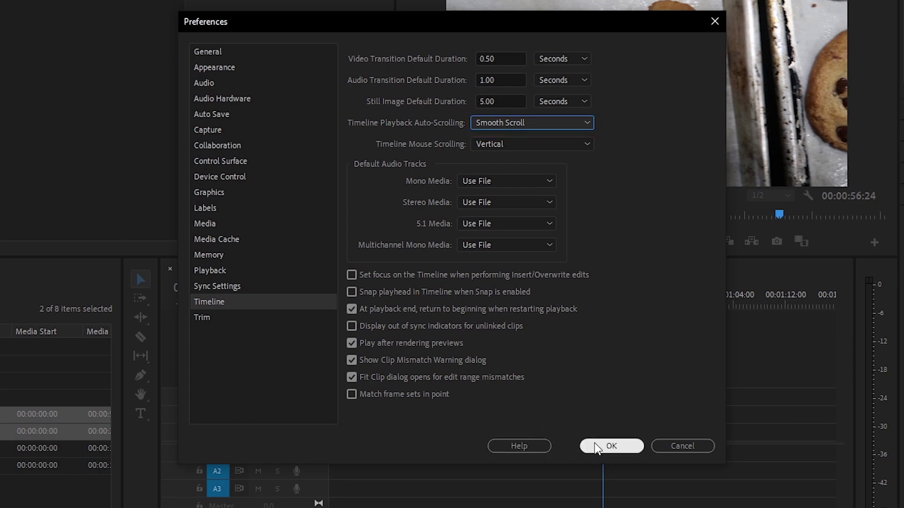
{"action": "left_click", "coordinate": [610, 445]}
{"action": "scroll", "coordinate": [498, 413], "scroll_direction": "up", "scroll_amount": 2}
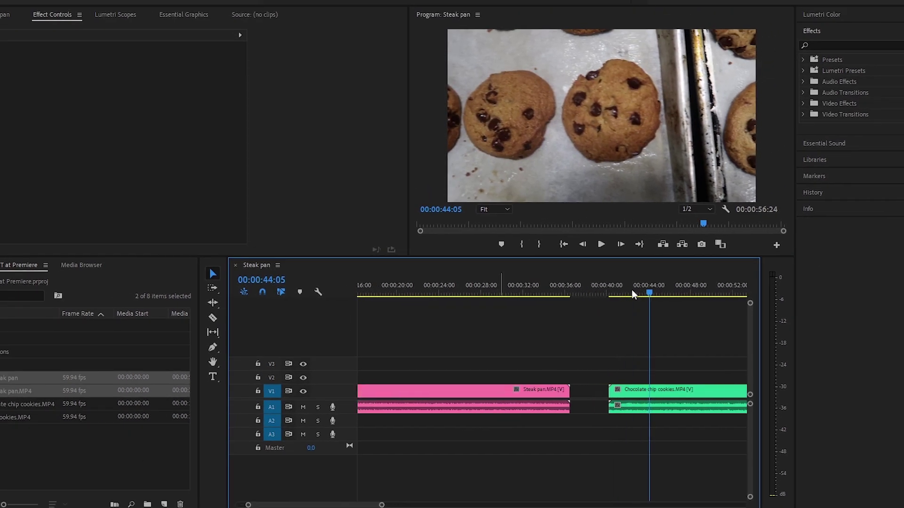
{"action": "left_click_drag", "start_coordinate": [633, 294], "coordinate": [397, 320]}
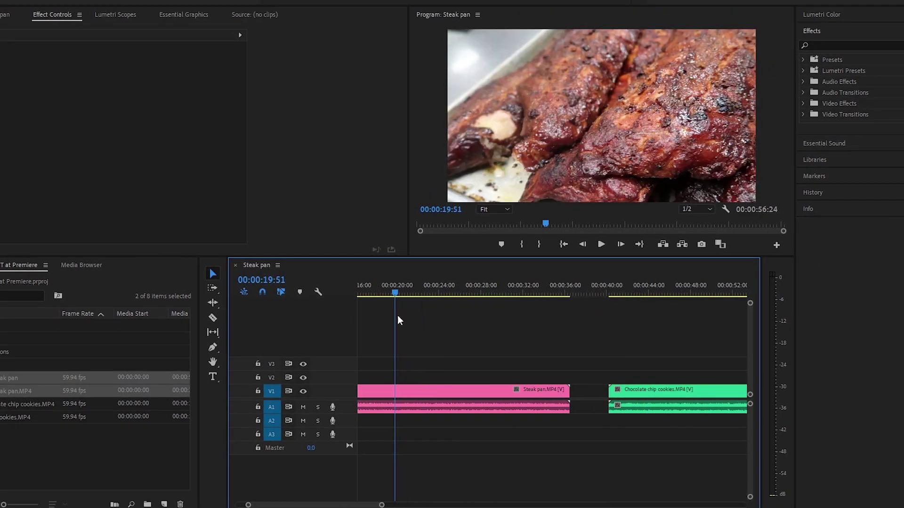
{"action": "key", "text": "space"}
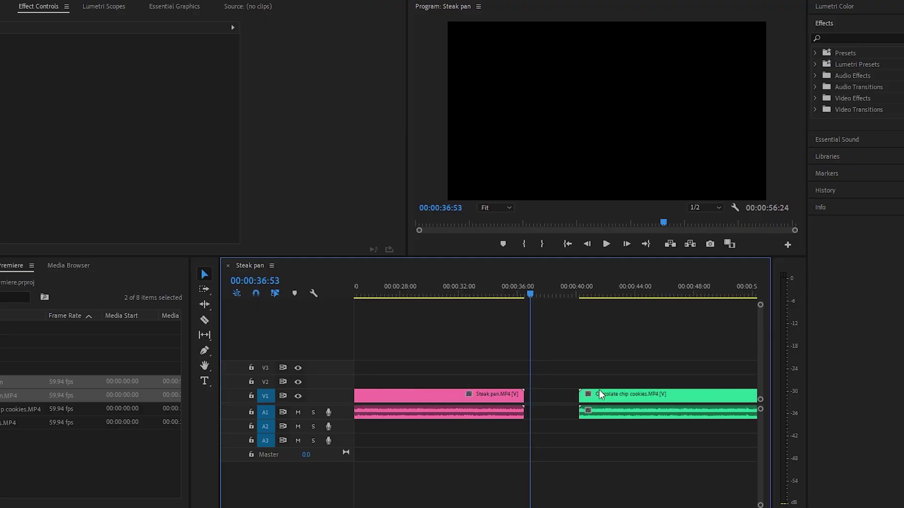
Step: Butt the Chocolate chip cookies clip against the end of Steak pan, then zoom the timeline out twice
{"action": "left_click_drag", "start_coordinate": [586, 398], "coordinate": [561, 399]}
{"action": "scroll", "coordinate": [518, 395], "scroll_direction": "up", "scroll_amount": 3}
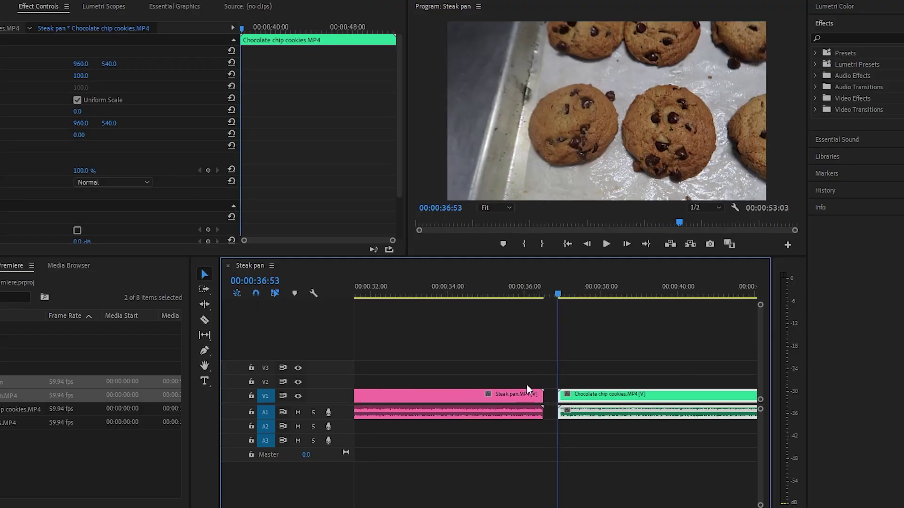
{"action": "left_click_drag", "start_coordinate": [585, 401], "coordinate": [574, 405]}
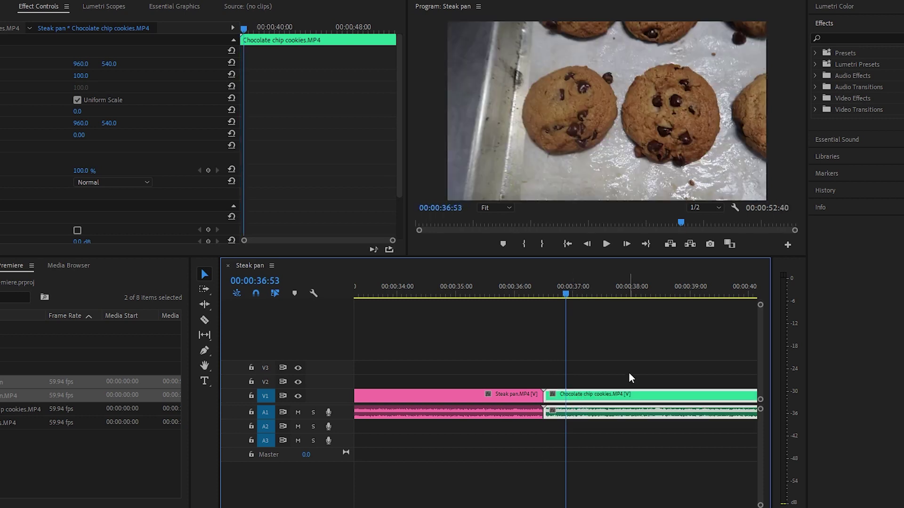
{"action": "left_click_drag", "start_coordinate": [568, 290], "coordinate": [546, 298]}
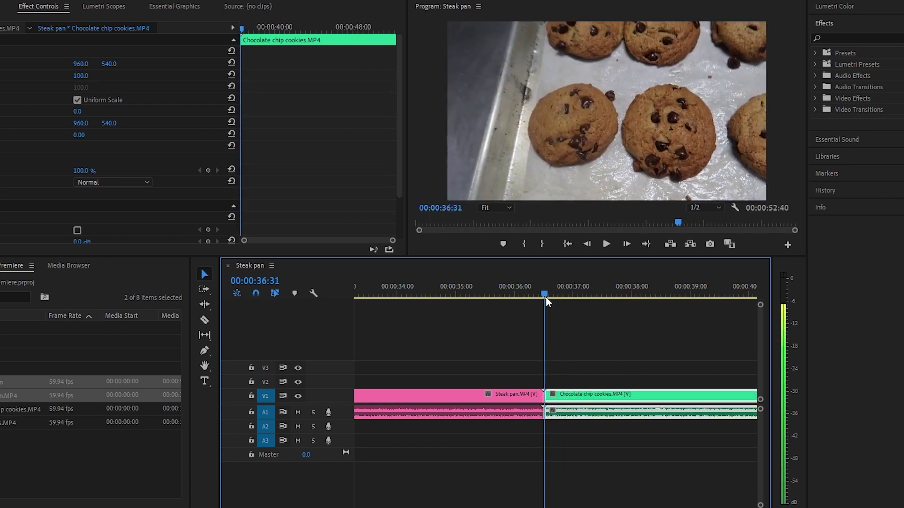
{"action": "key", "text": "minus"}
{"action": "key", "text": "minus"}
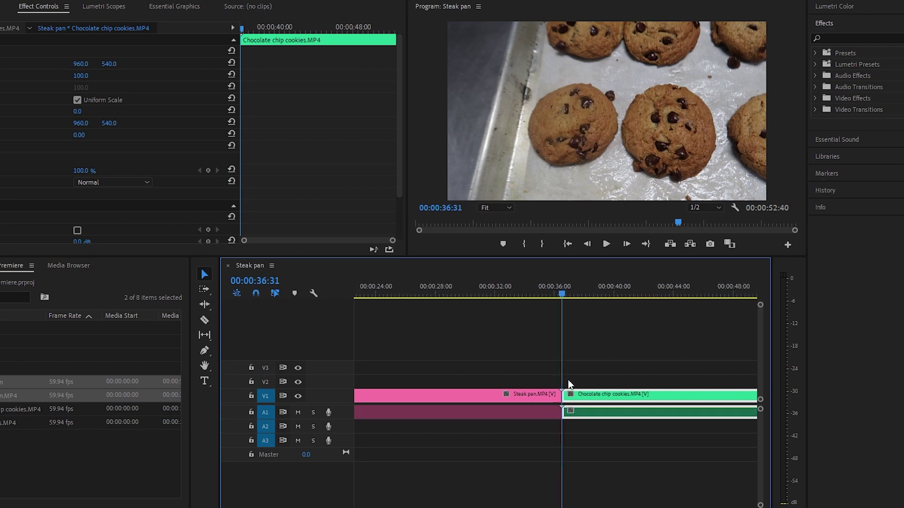
{"action": "key", "text": "minus"}
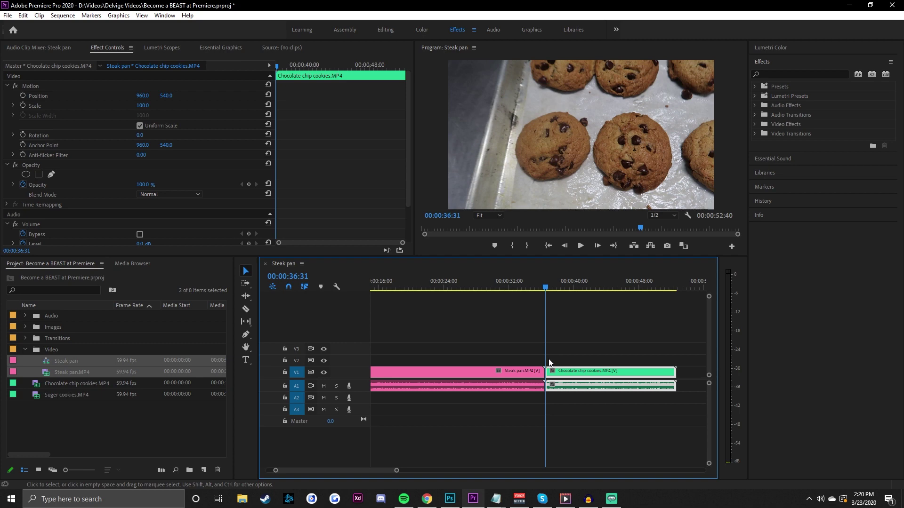
Step: Push the cookies clip right to leave a gap, then Ripple Delete that gap on V1
{"action": "left_click_drag", "start_coordinate": [560, 368], "coordinate": [578, 372]}
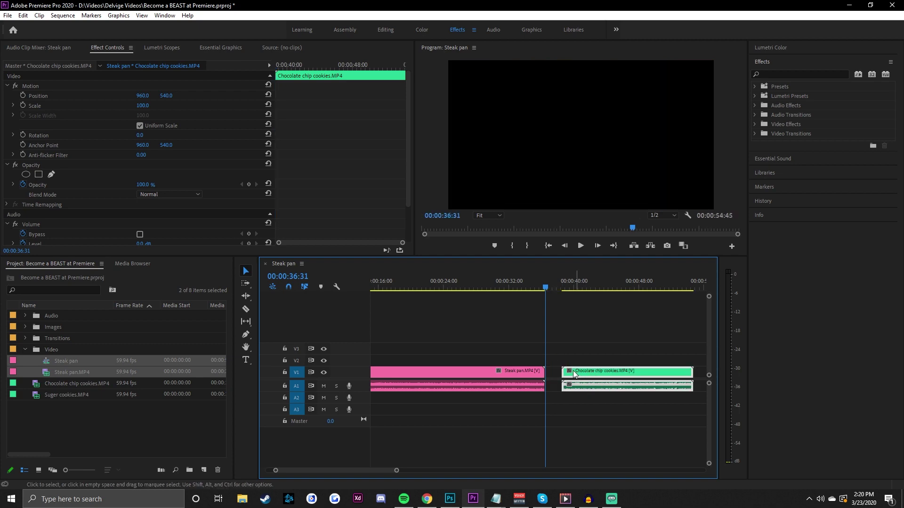
{"action": "right_click", "coordinate": [552, 372]}
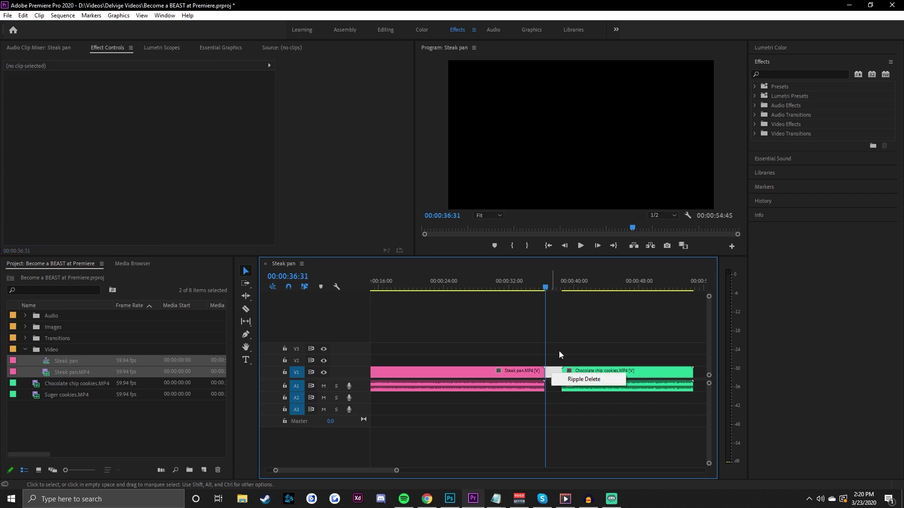
{"action": "left_click", "coordinate": [582, 376]}
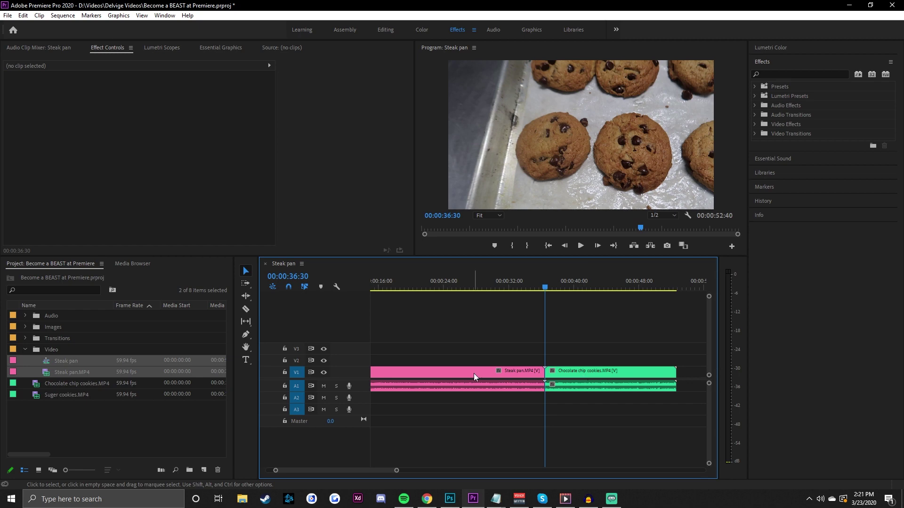
Step: Search 'ripple de' in Keyboard Shortcuts to check Ripple Delete's F key, then cancel unchanged
{"action": "left_click", "coordinate": [23, 15]}
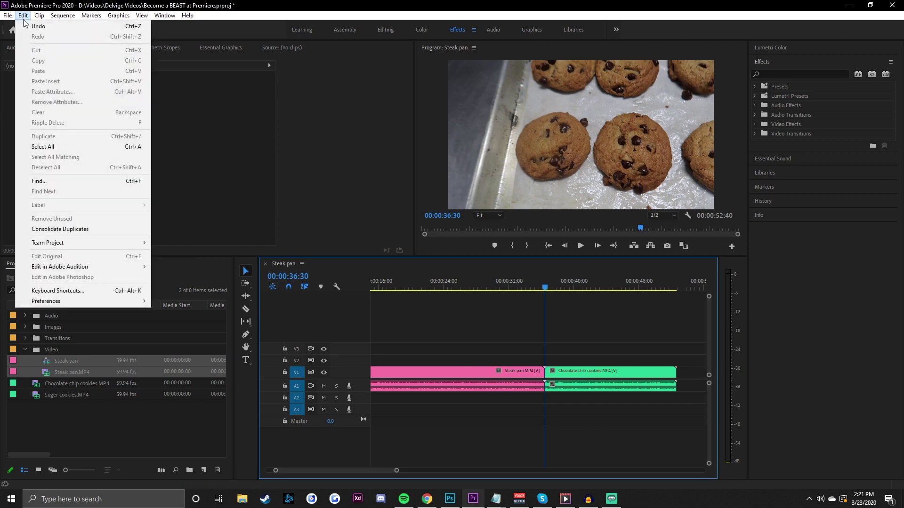
{"action": "left_click", "coordinate": [94, 291]}
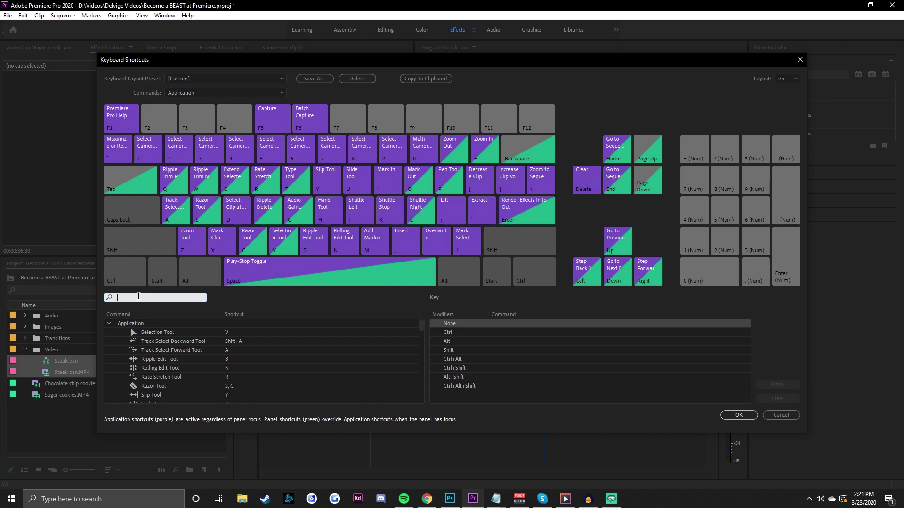
{"action": "type", "text": "ripple d"}
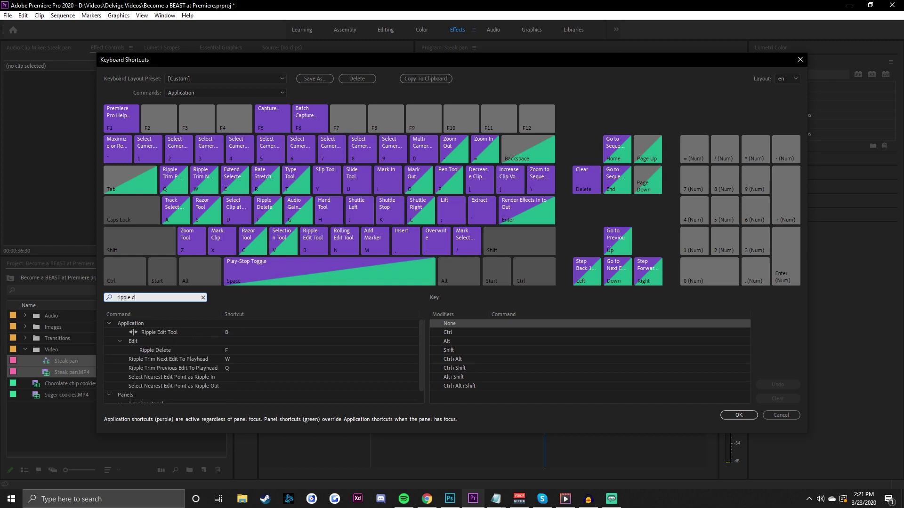
{"action": "type", "text": "e"}
{"action": "left_click", "coordinate": [237, 340]}
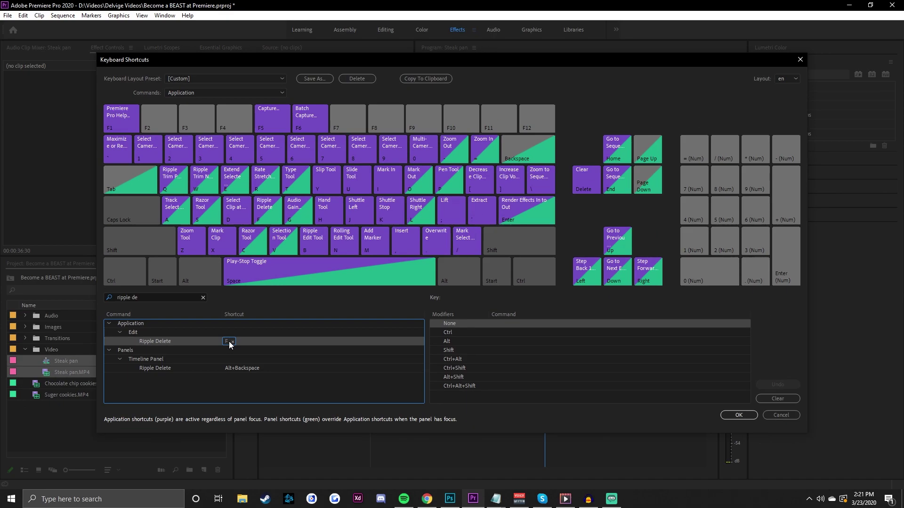
{"action": "left_click", "coordinate": [782, 415]}
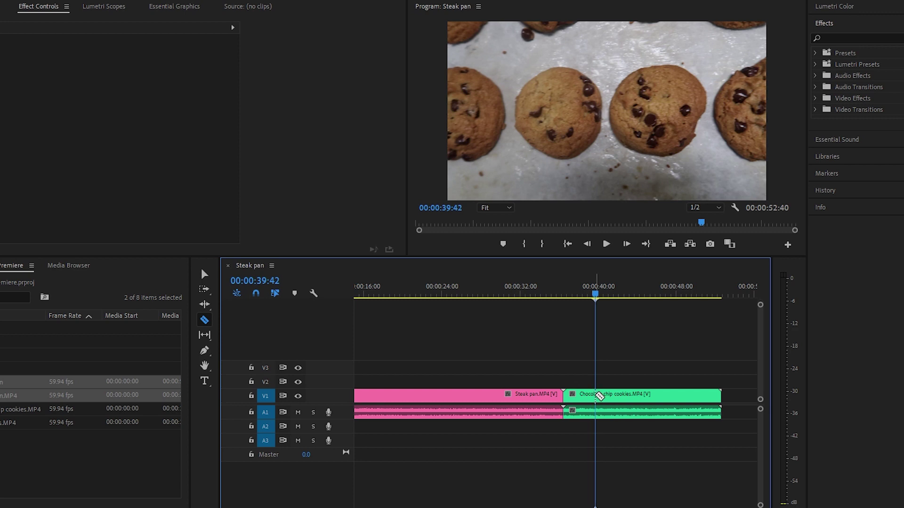
Step: Razor-cut the Chocolate chip cookies clip at 00:00:39:42 and 00:00:41:26
{"action": "left_click", "coordinate": [600, 394]}
{"action": "left_click", "coordinate": [602, 296]}
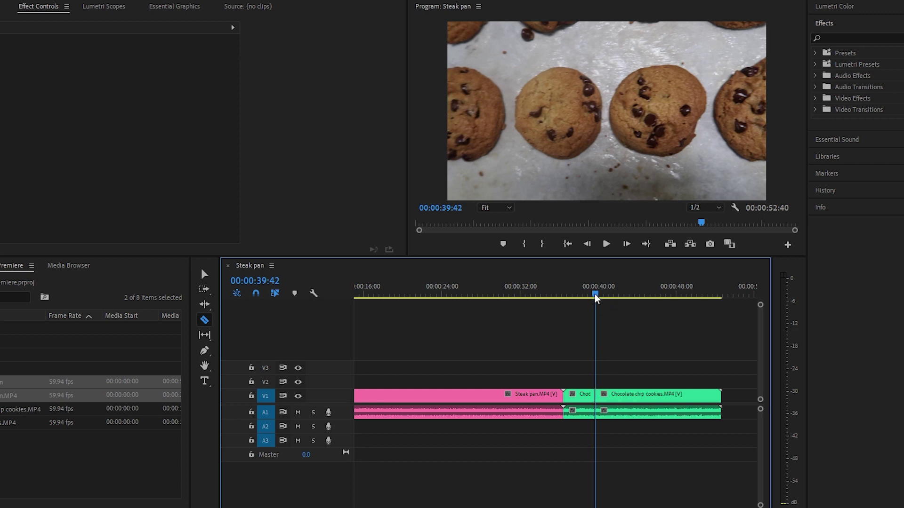
{"action": "left_click_drag", "start_coordinate": [602, 298], "coordinate": [611, 296]}
{"action": "left_click", "coordinate": [613, 397]}
Step: Remove the short piece between the cuts with Shift+Delete so the remaining footage closes up
{"action": "key", "text": "v"}
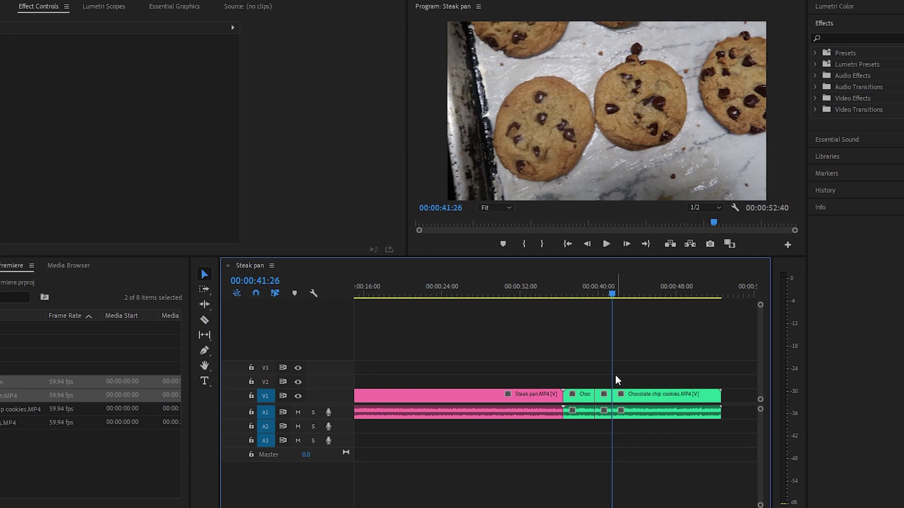
{"action": "left_click", "coordinate": [604, 396]}
{"action": "key", "text": "Delete"}
{"action": "right_click", "coordinate": [601, 396]}
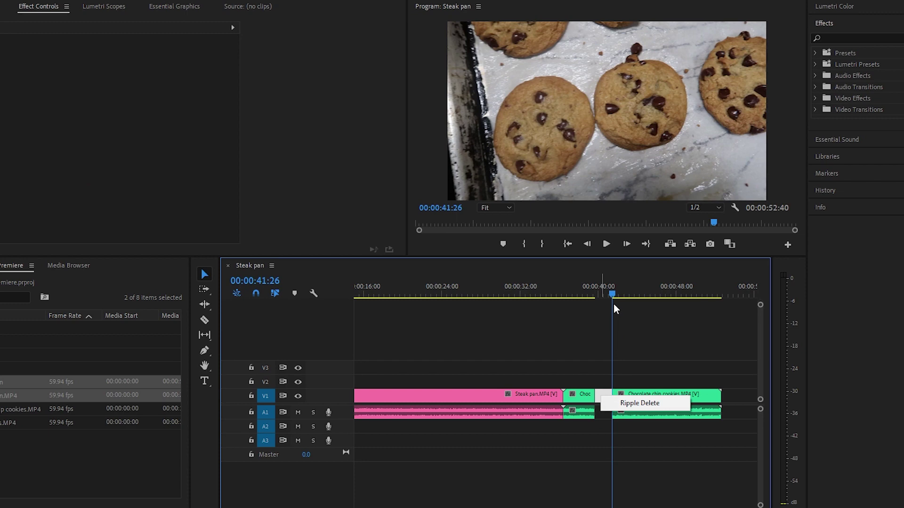
{"action": "key", "text": "Escape"}
{"action": "key", "text": "ctrl+z"}
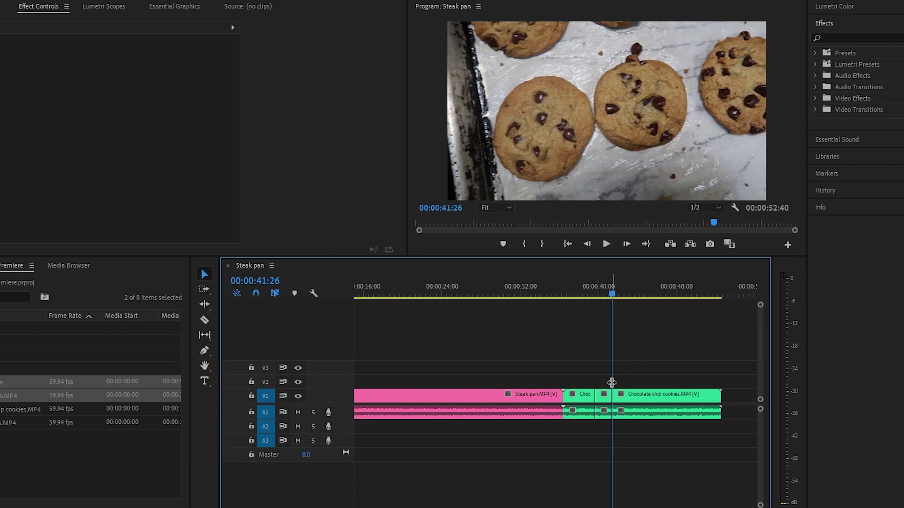
{"action": "left_click", "coordinate": [603, 395]}
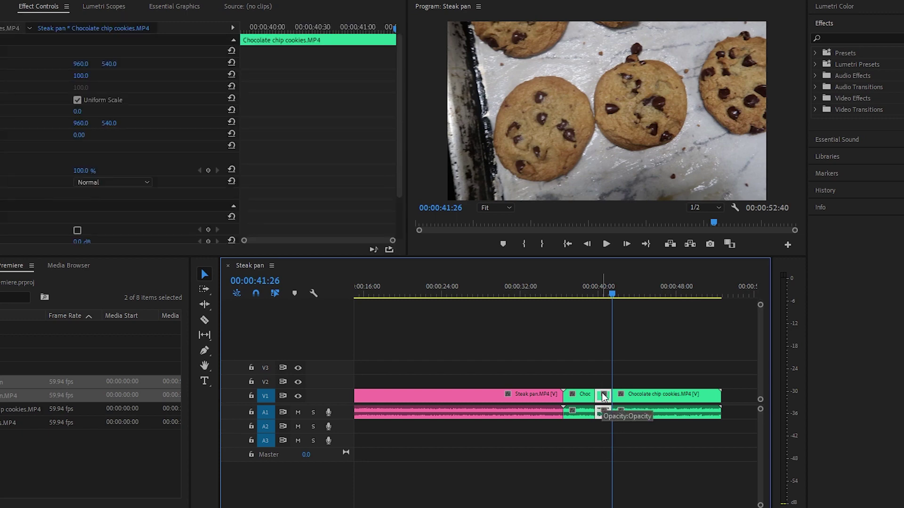
{"action": "key", "text": "shift+Delete"}
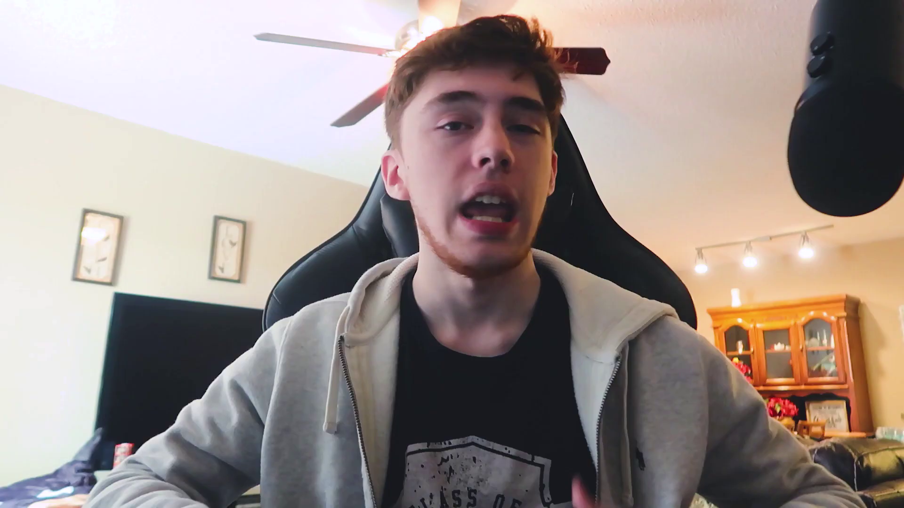